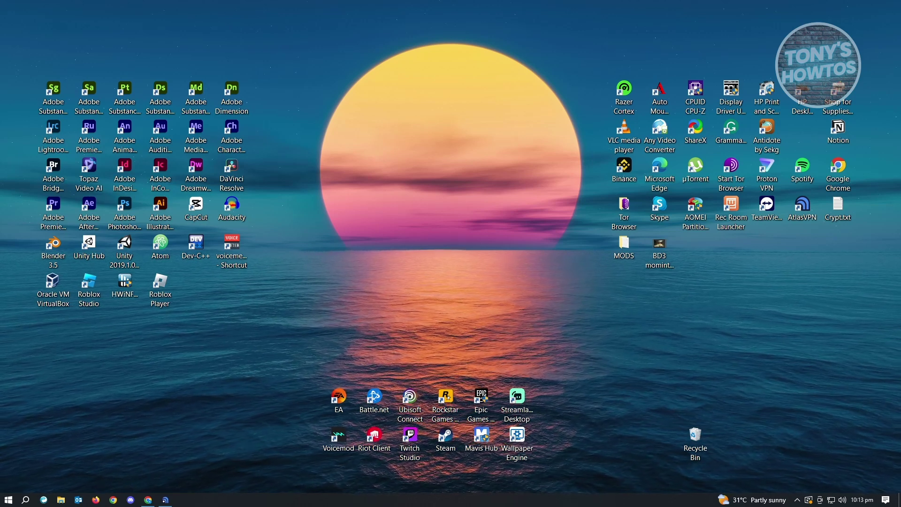
- Restore the Chrome window showing the claude.ai login page from the taskbar
click(148, 499)
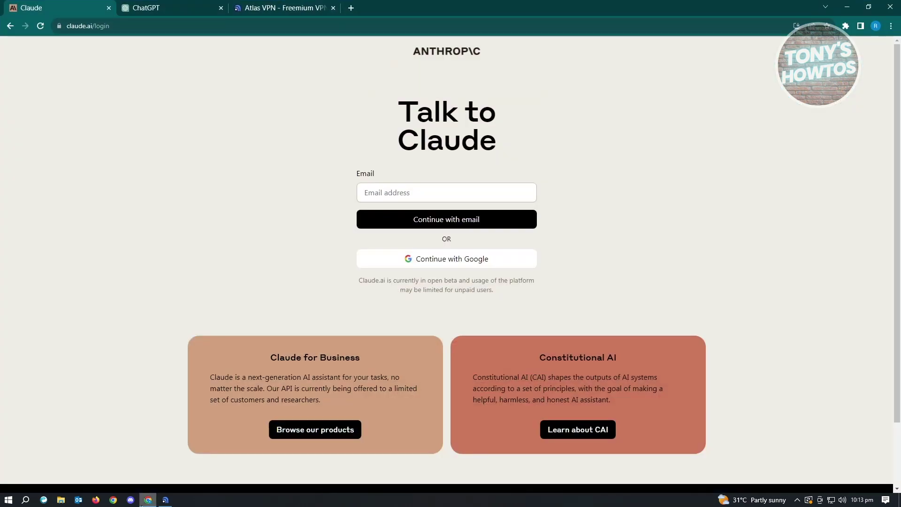
click(319, 8)
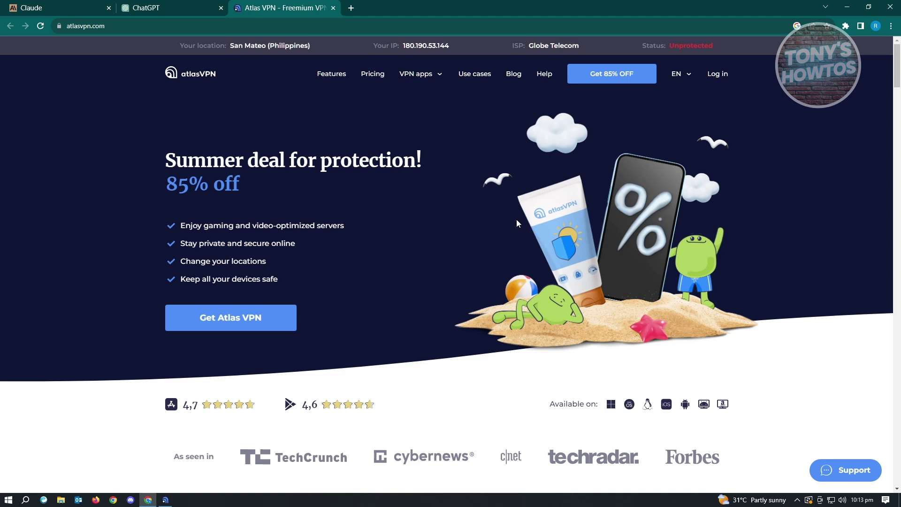
scroll(517, 221, down, 1)
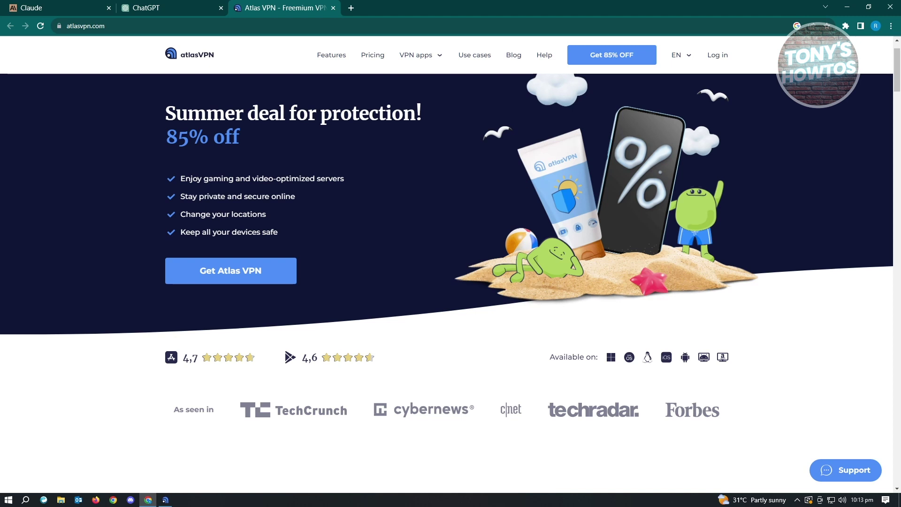
click(70, 7)
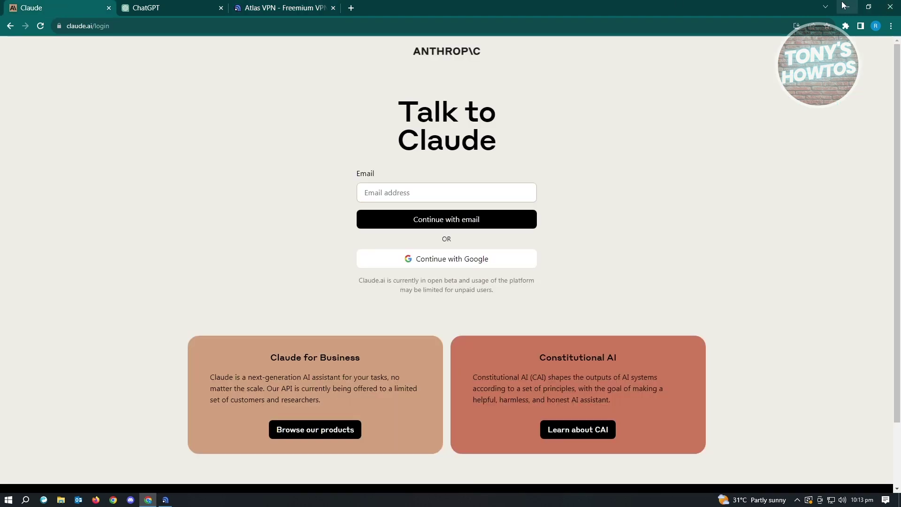
click(845, 7)
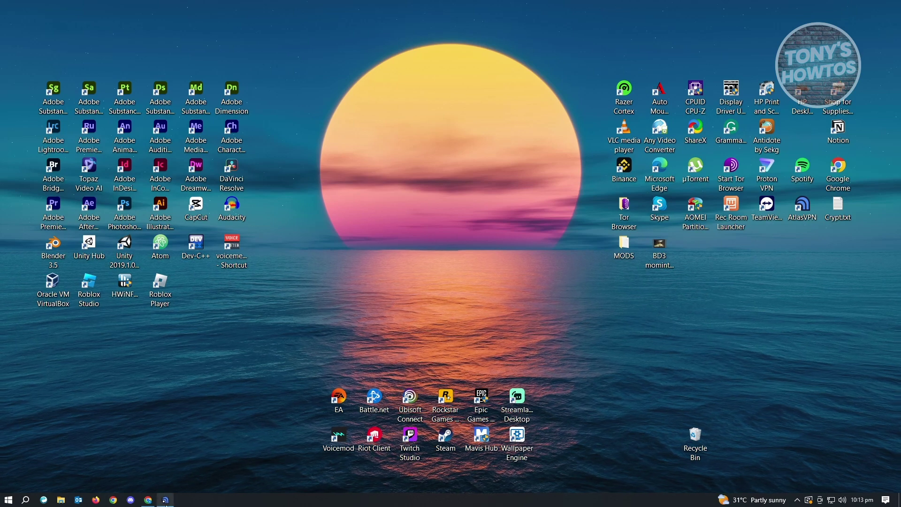
- Connect Atlas VPN to the US - Los Angeles recent location
click(165, 500)
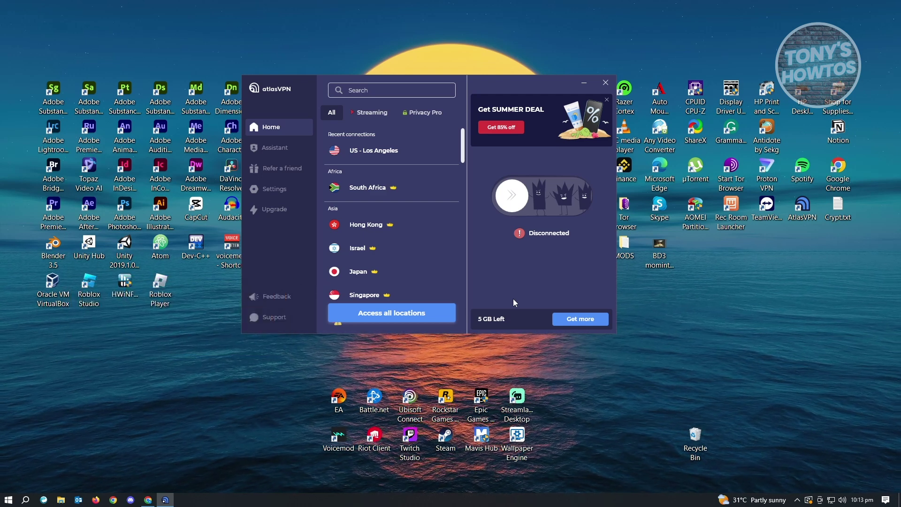
click(366, 157)
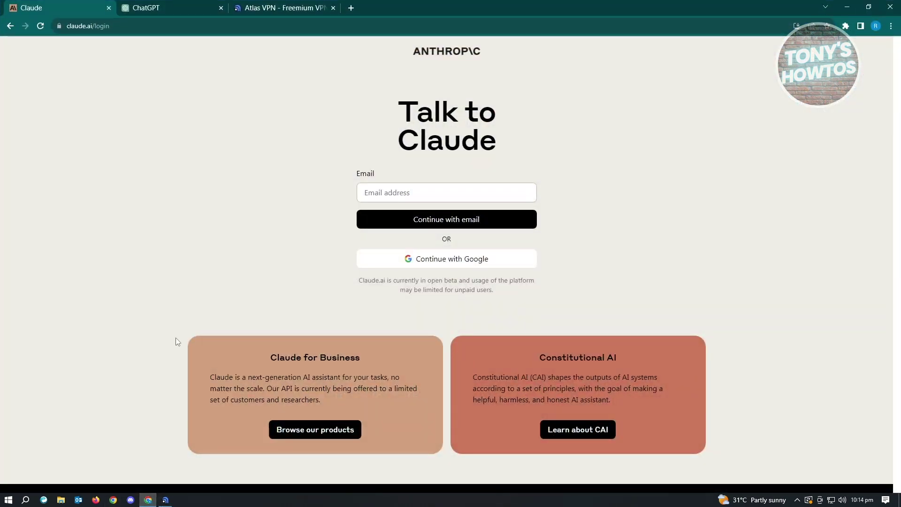
click(332, 8)
- Close the Atlas VPN tab, return to the Claude login page and choose Continue with Google
click(176, 8)
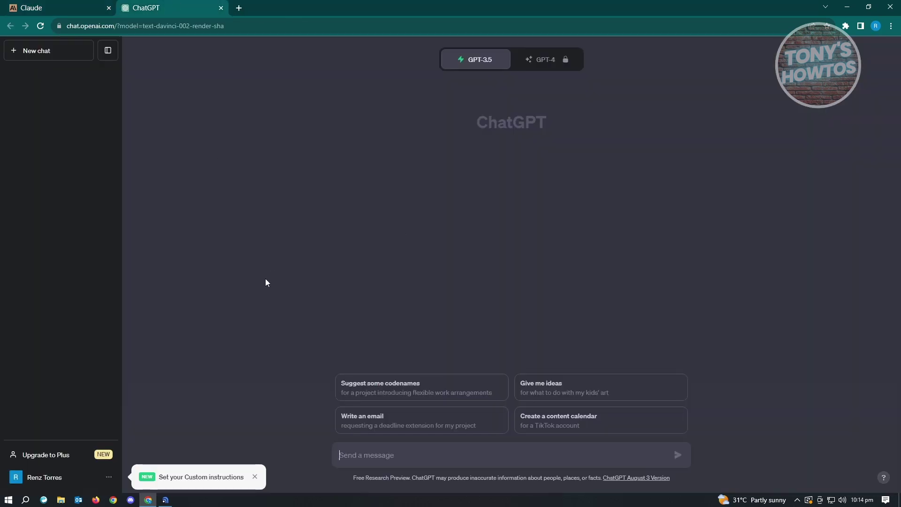
click(78, 5)
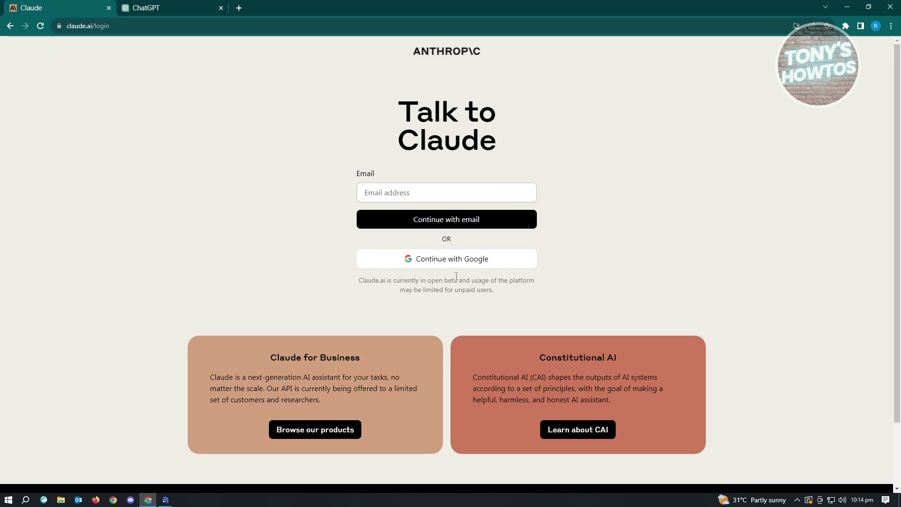
click(458, 261)
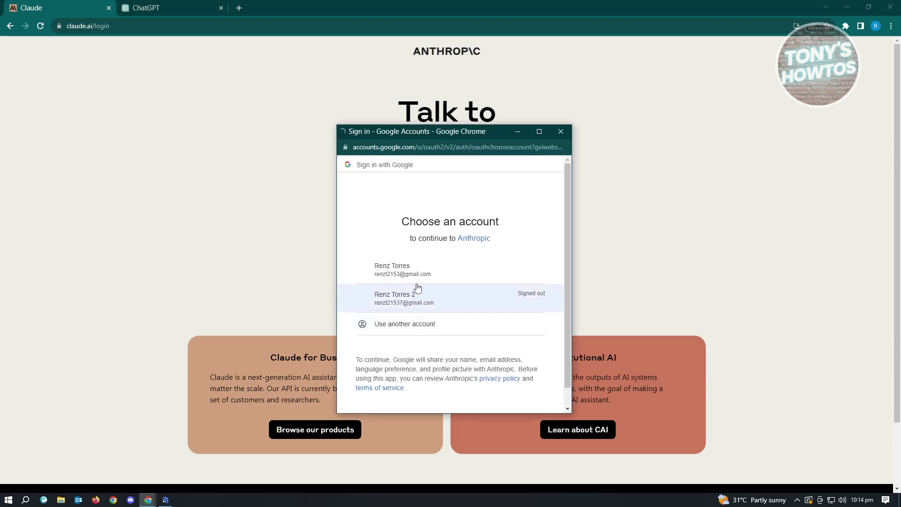
- Choose the Google account in the popup to sign up for Claude
click(445, 271)
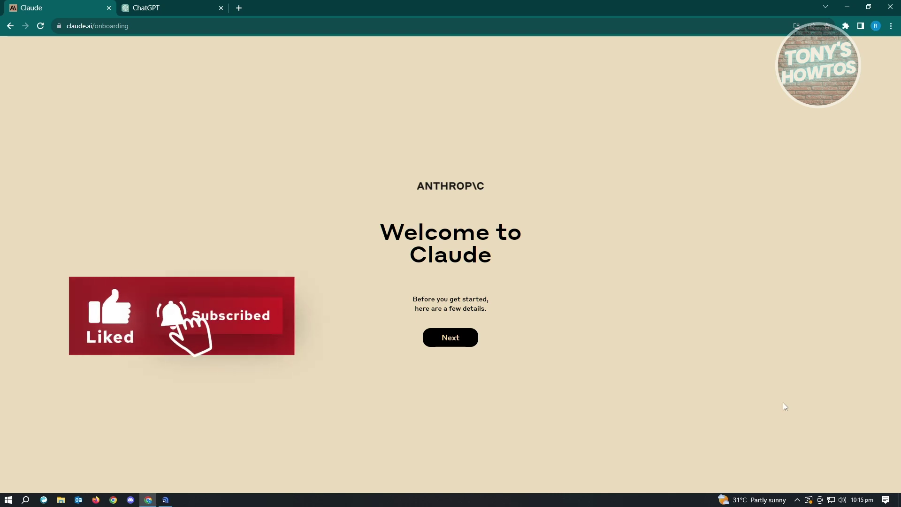
- Pass the welcome, open beta and safety notices and finish onboarding to the Meet Claude home
click(463, 340)
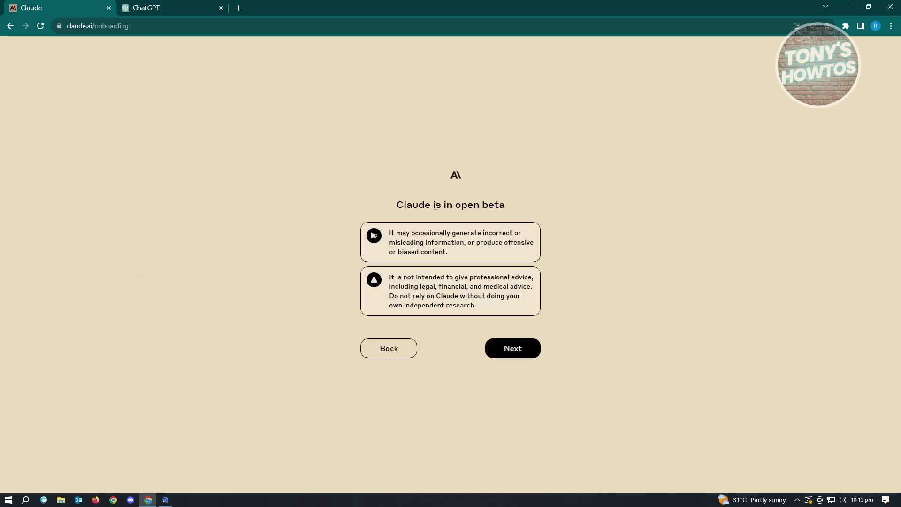
click(520, 357)
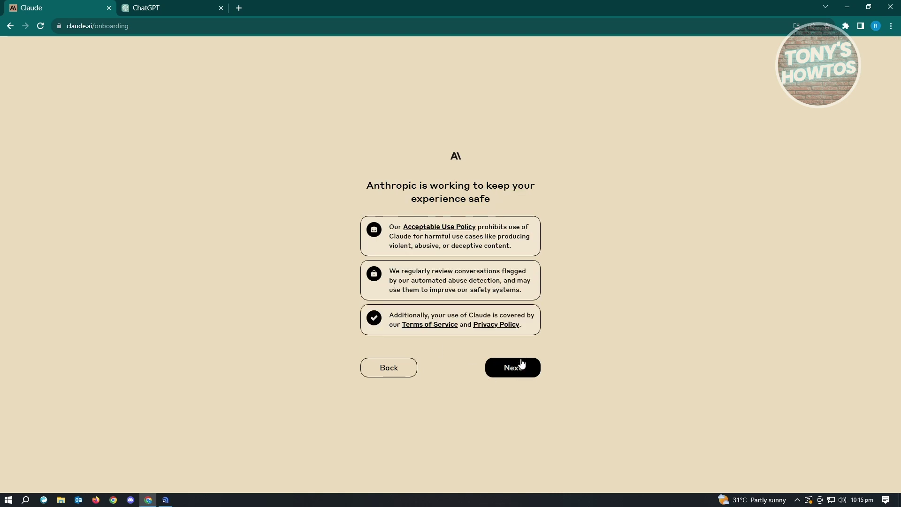
click(519, 368)
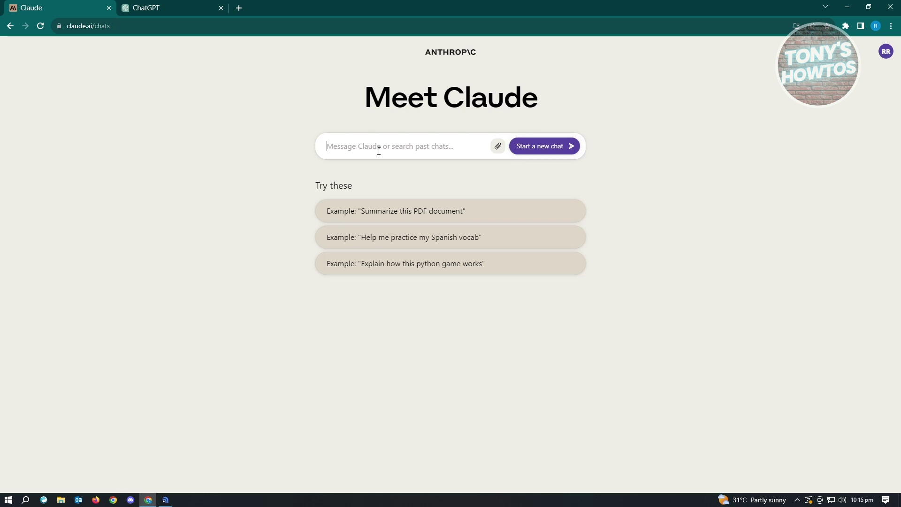
click(493, 265)
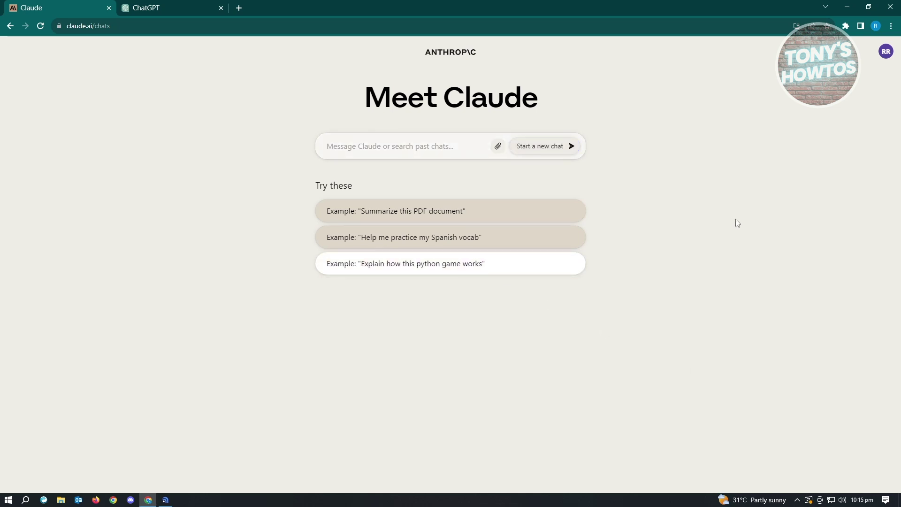
- Write 'can you explain ai?' in the Message Claude field, undoing an accidental replacement, and send it
click(401, 138)
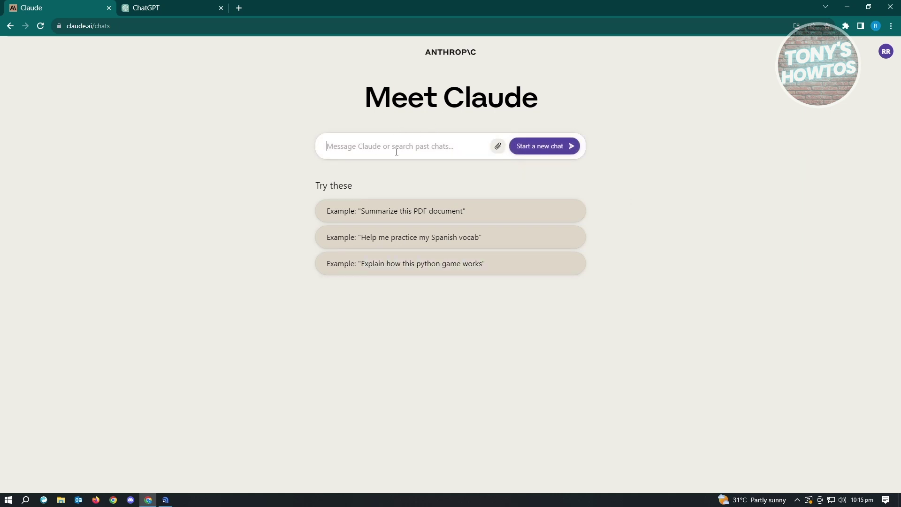
text(can you e)
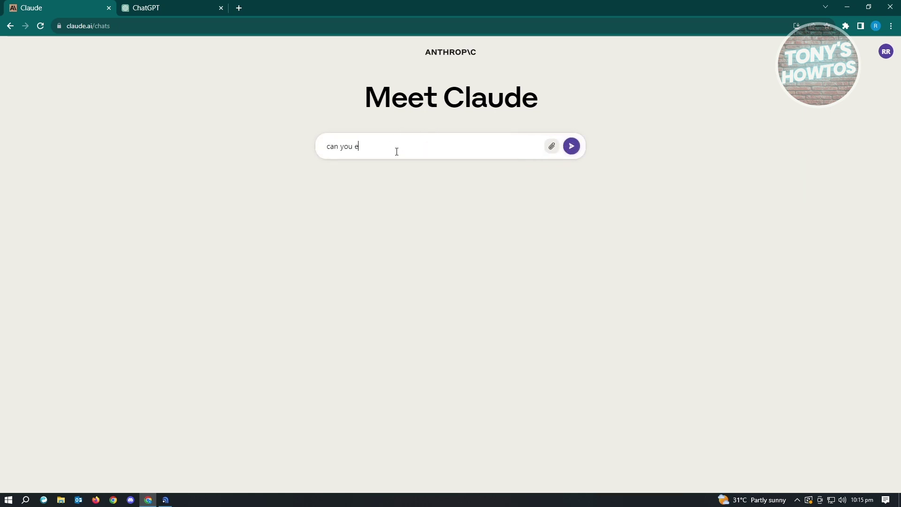
text(xplain ai)
key(ctrl+a)
click(405, 149)
key(ctrl+a)
text(?)
key(ctrl+z)
key(ctrl+z)
text(?)
click(571, 146)
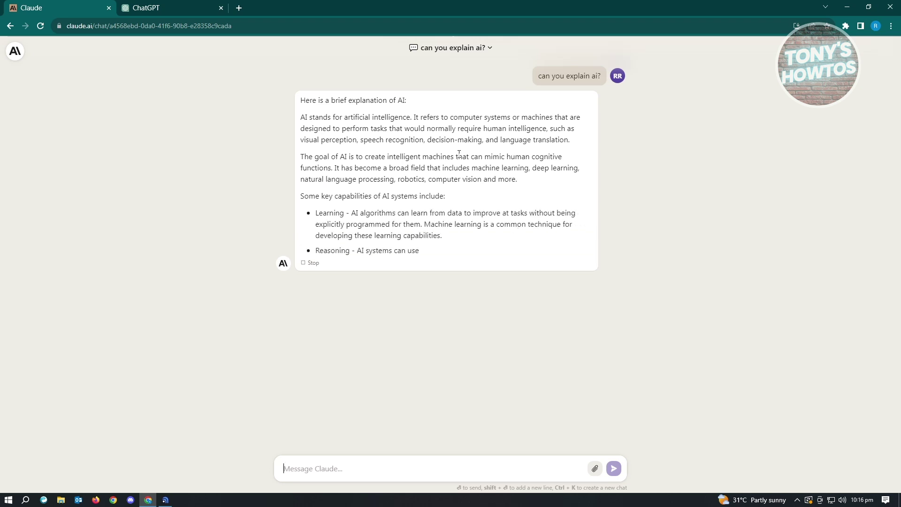
- Send the same 'can you explain ai?' question to ChatGPT and check Claude's answer meanwhile
click(152, 4)
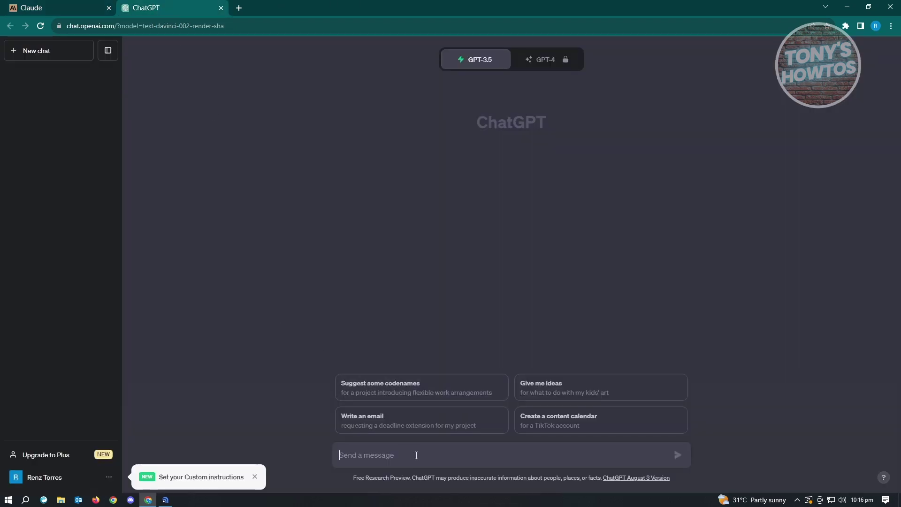
text(can you explain ai)
click(679, 455)
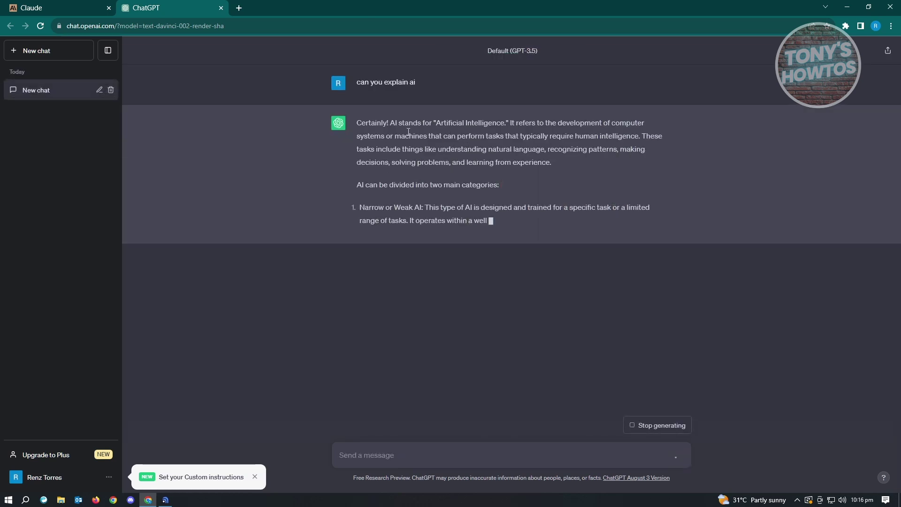
click(49, 5)
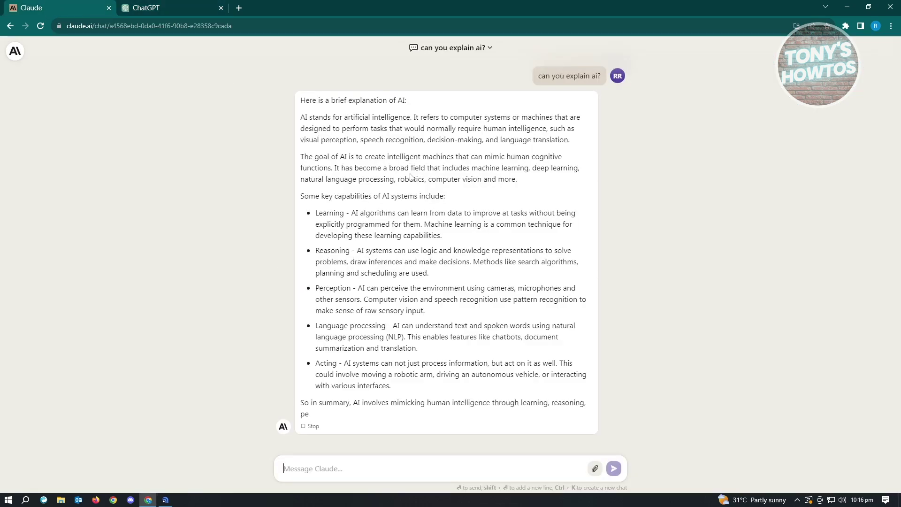
click(159, 6)
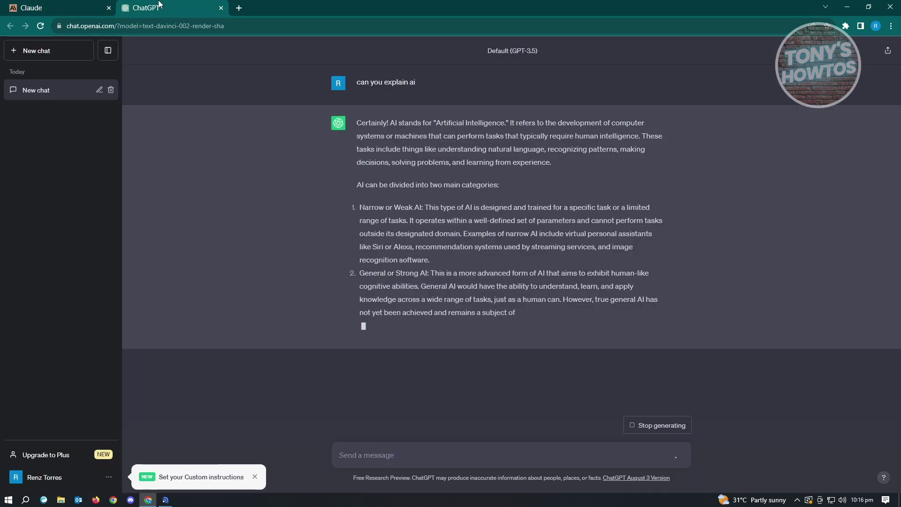
- Compare ChatGPT's finished explanation of AI against Claude's, ending on the Claude conversation
click(59, 6)
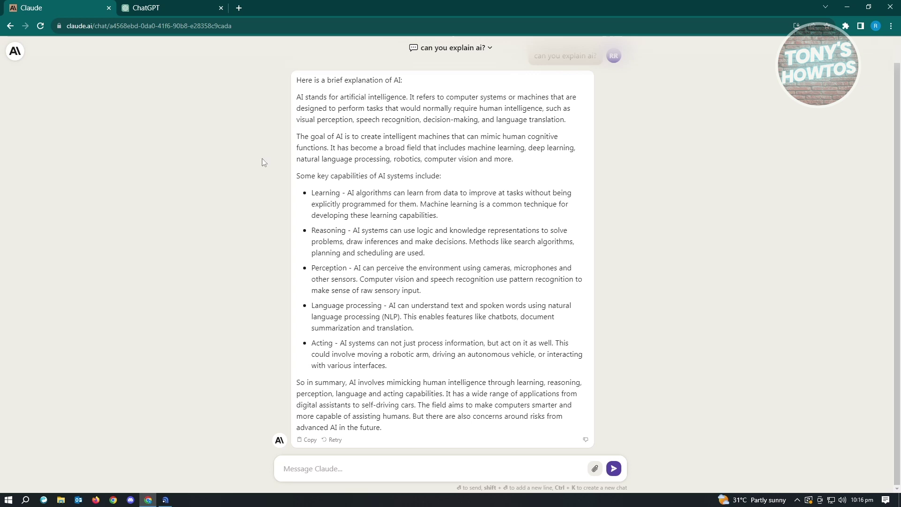
click(159, 7)
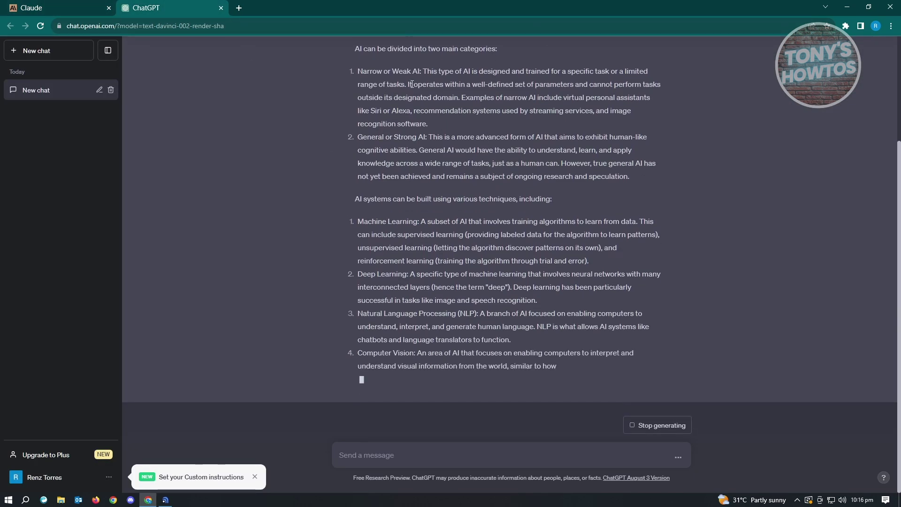
key(ctrl+Tab)
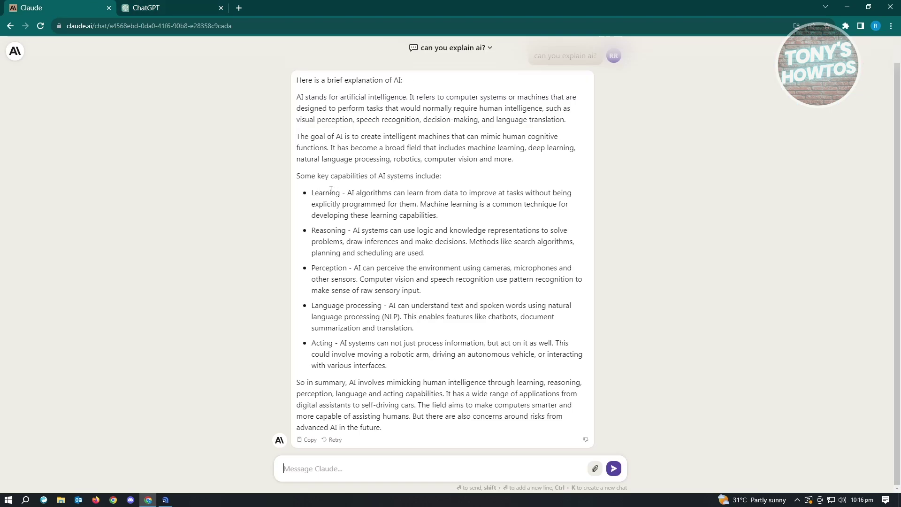
click(170, 8)
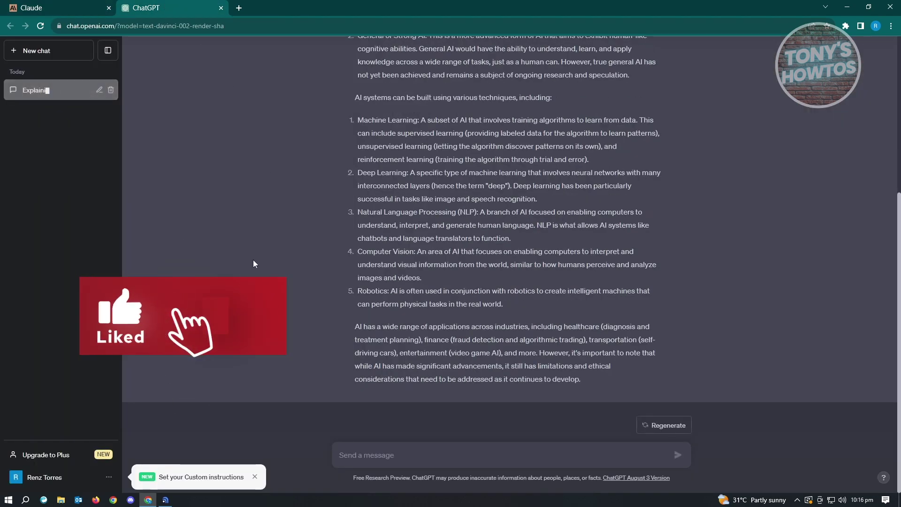
scroll(541, 190, up, 3)
scroll(542, 191, up, 2)
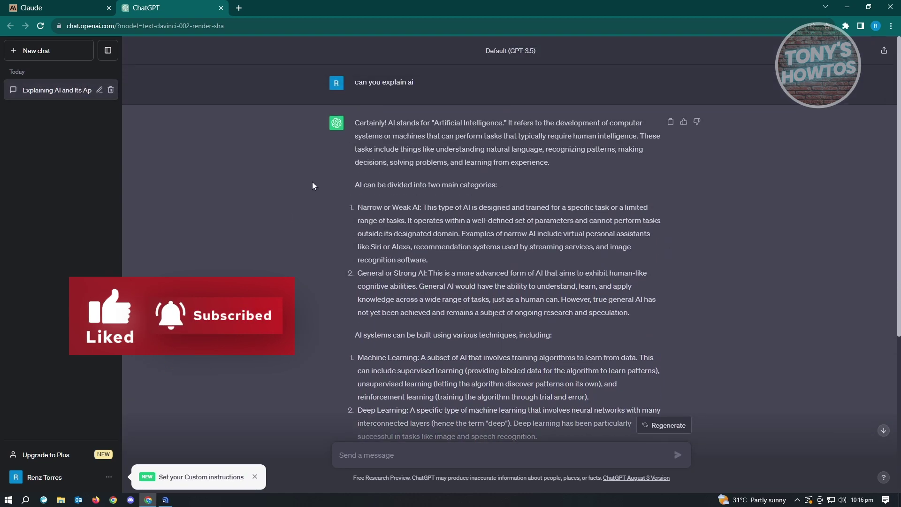
scroll(542, 190, down, 3)
scroll(541, 190, down, 2)
click(47, 6)
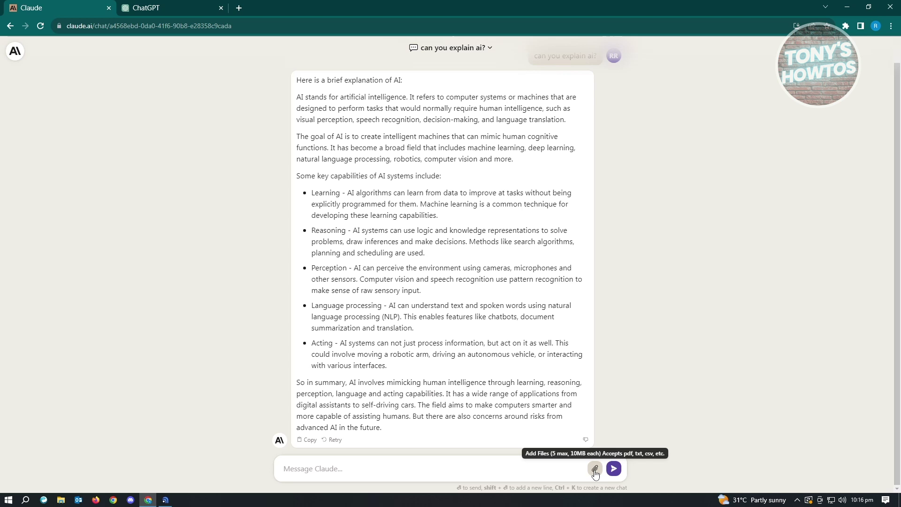
click(595, 472)
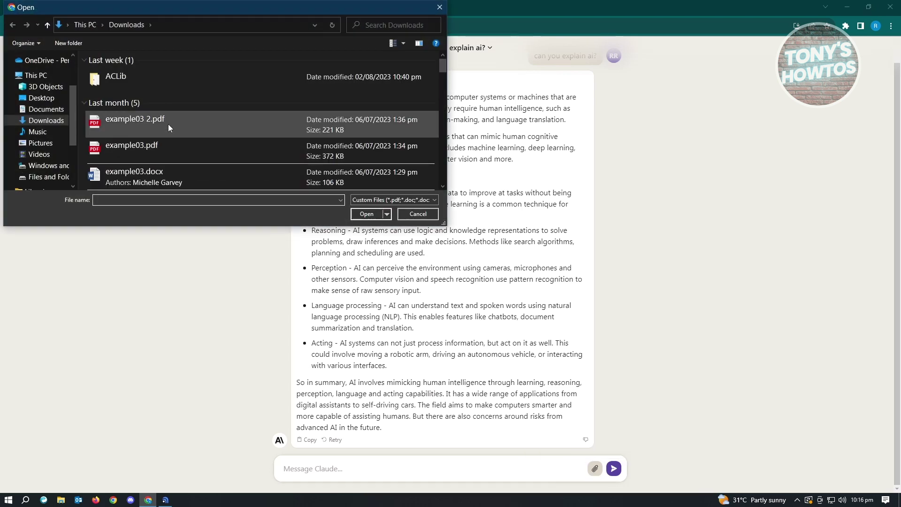
click(228, 118)
ctrl+click(204, 144)
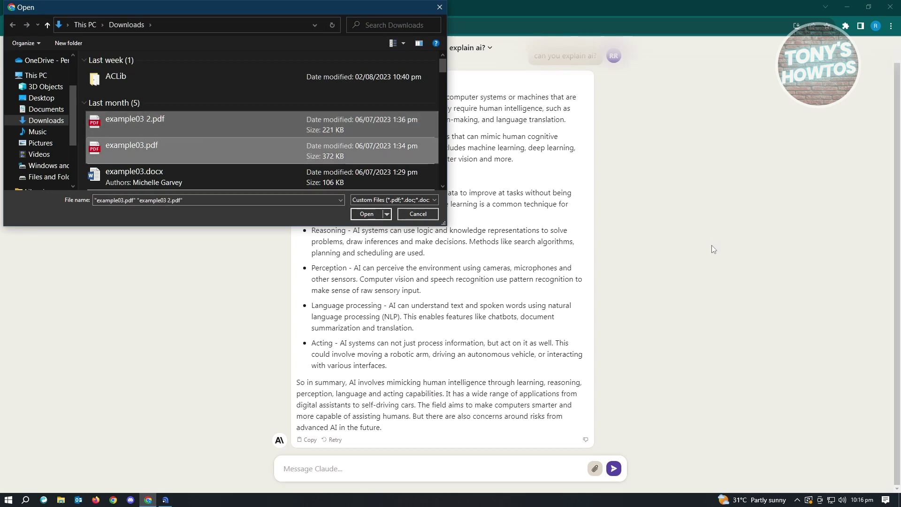
click(368, 214)
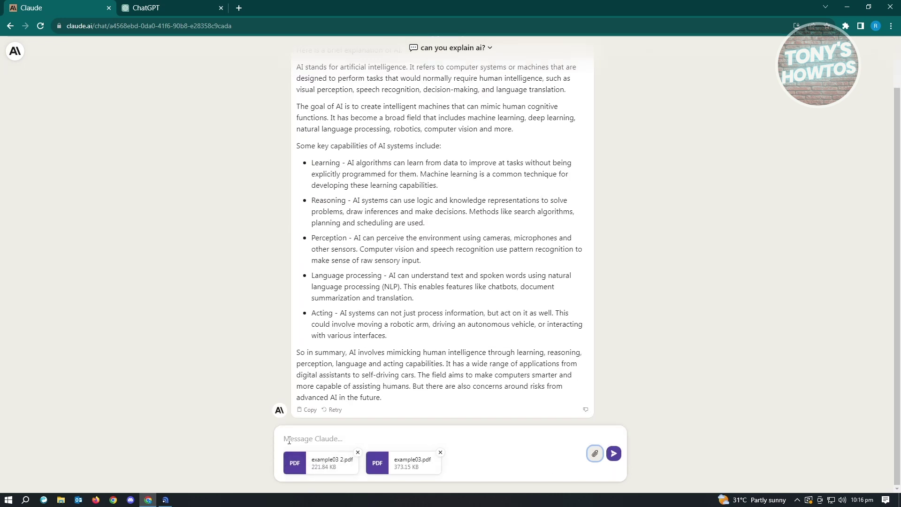
click(289, 438)
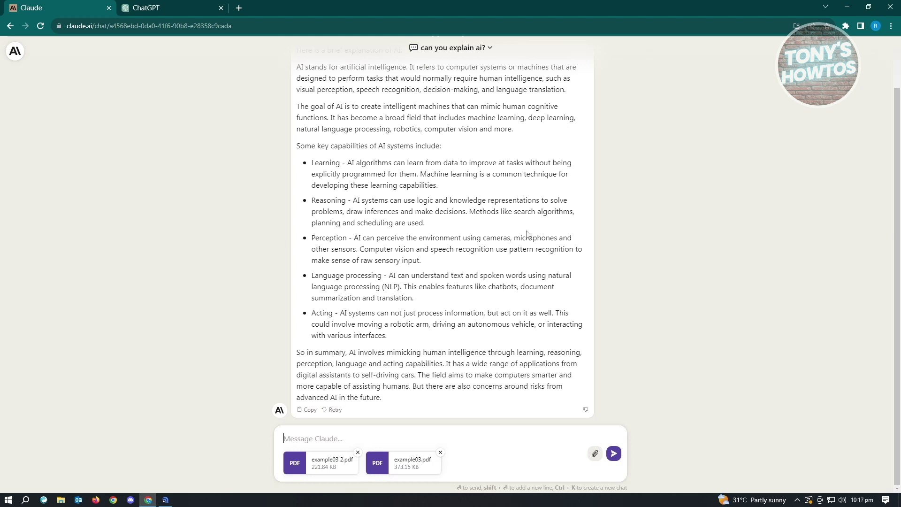
click(358, 453)
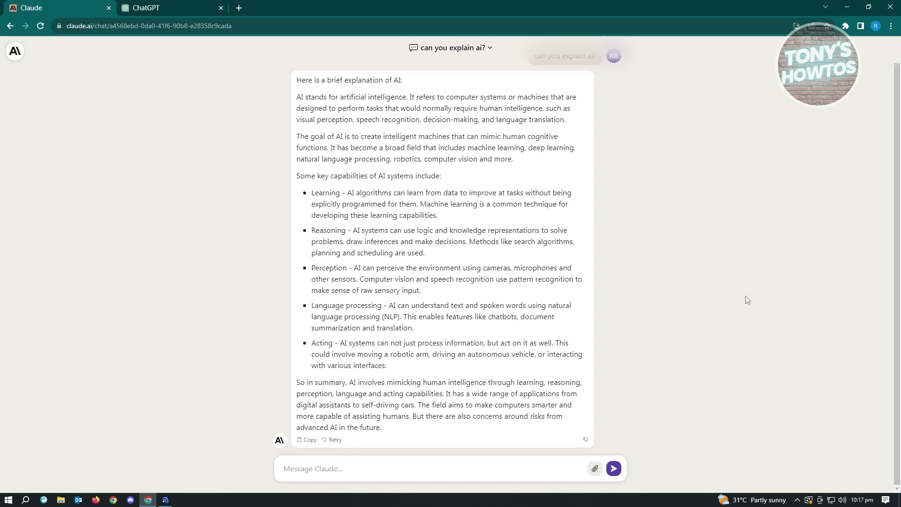
- Send the follow-up 'can you explain this to me like im 5 years old' to Claude
click(465, 472)
text(can youexplain this to me)
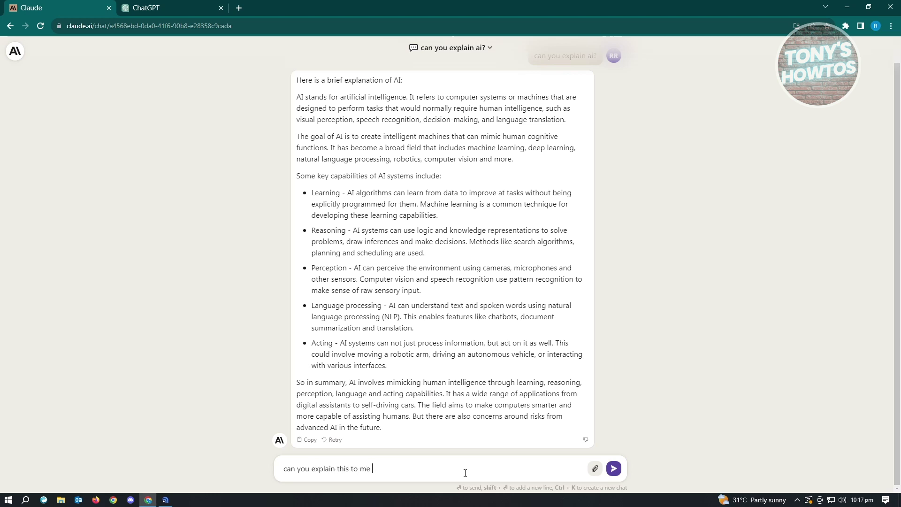
text(like im5 )
text(years old)
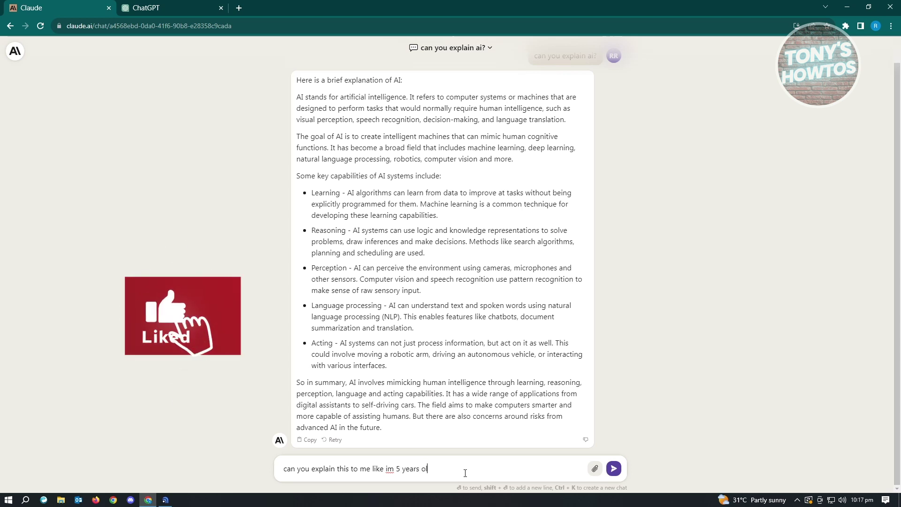
key(Return)
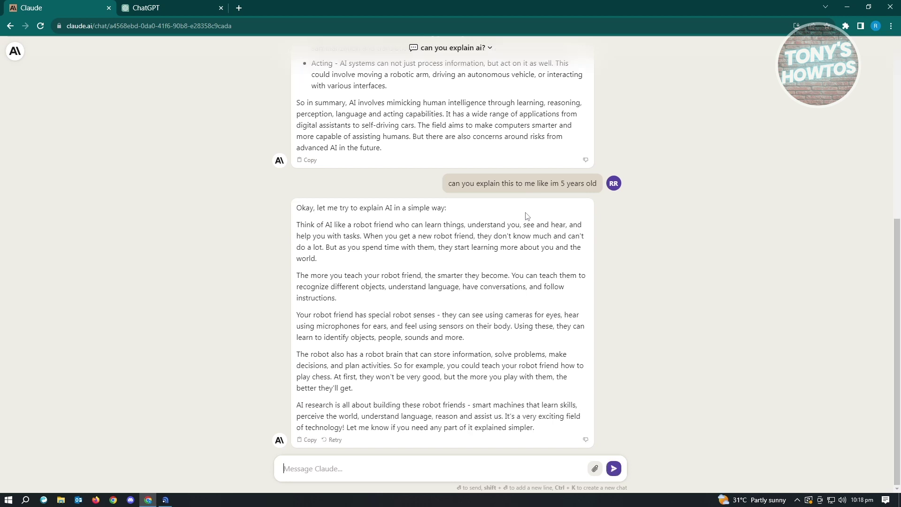
click(165, 7)
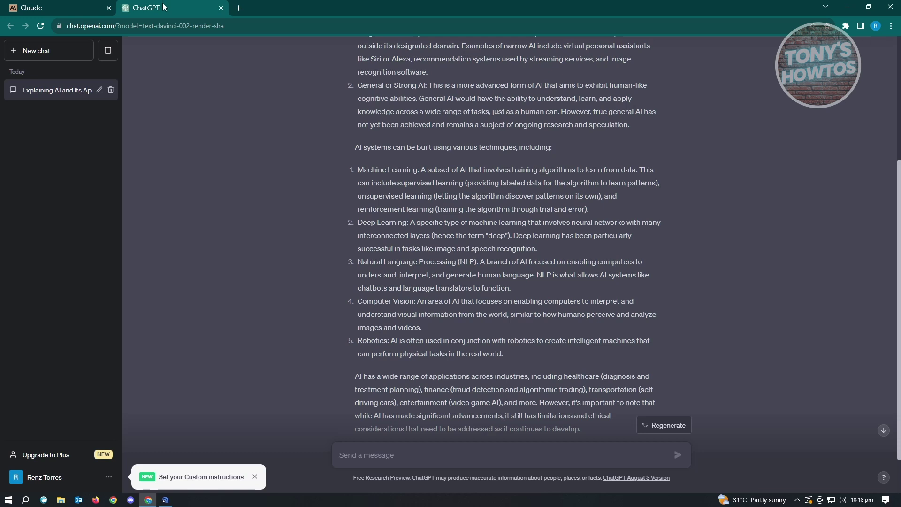
scroll(312, 406, up, 4)
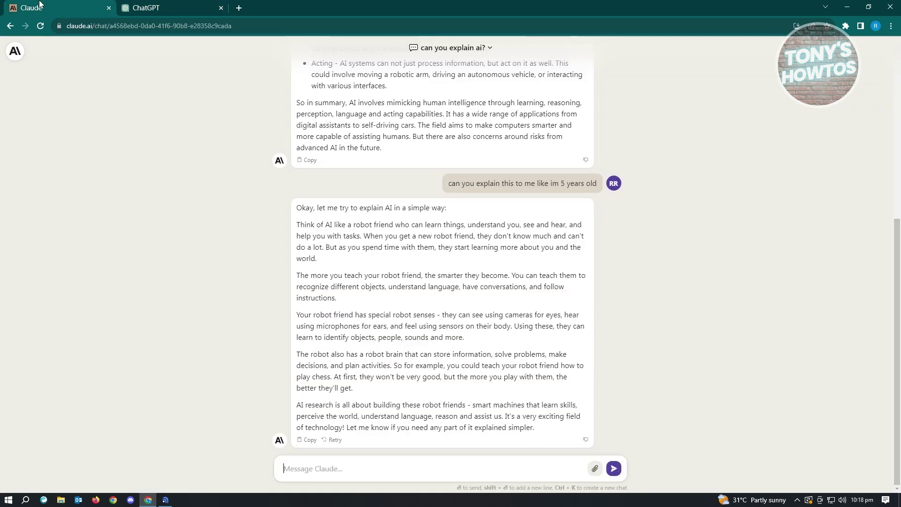
click(39, 4)
scroll(235, 377, up, 5)
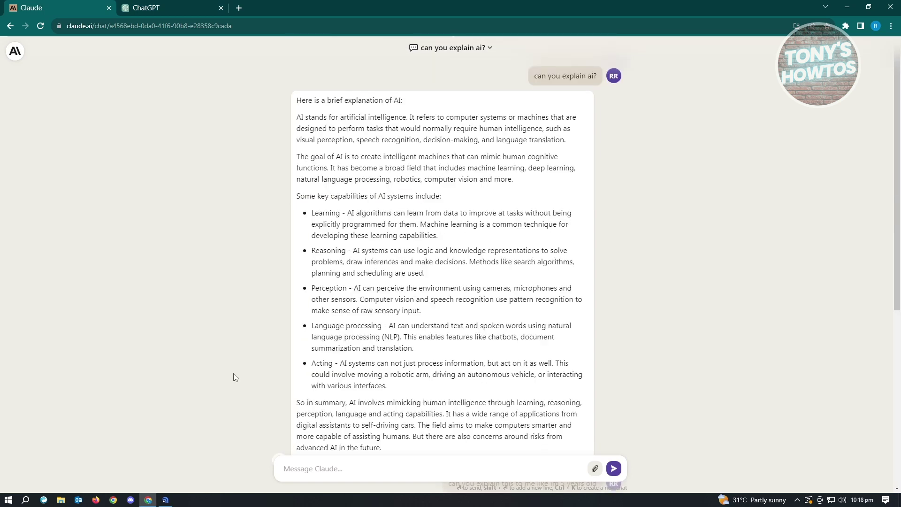